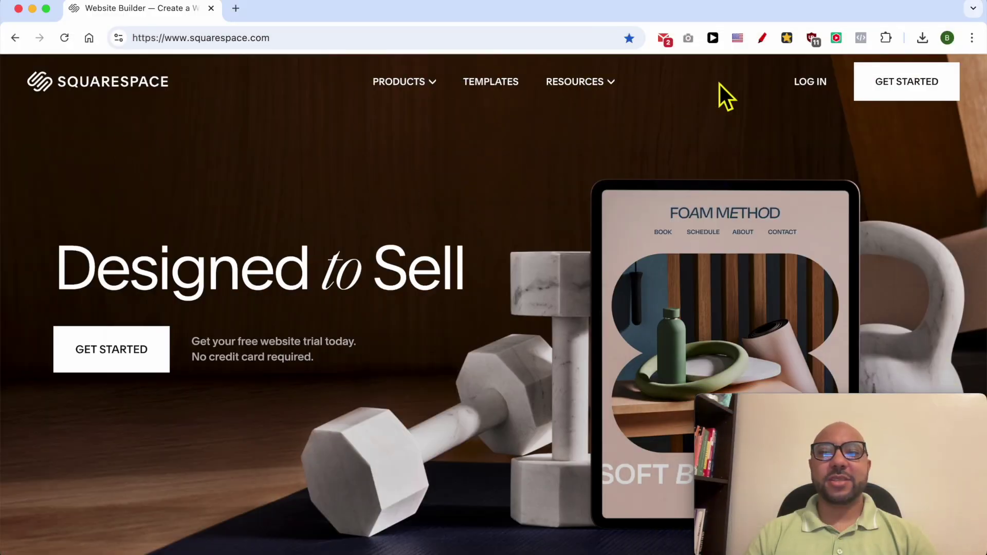
# Sign into Squarespace with the autofilled credentials to reach the account dashboard.
pyautogui.click(810, 82)
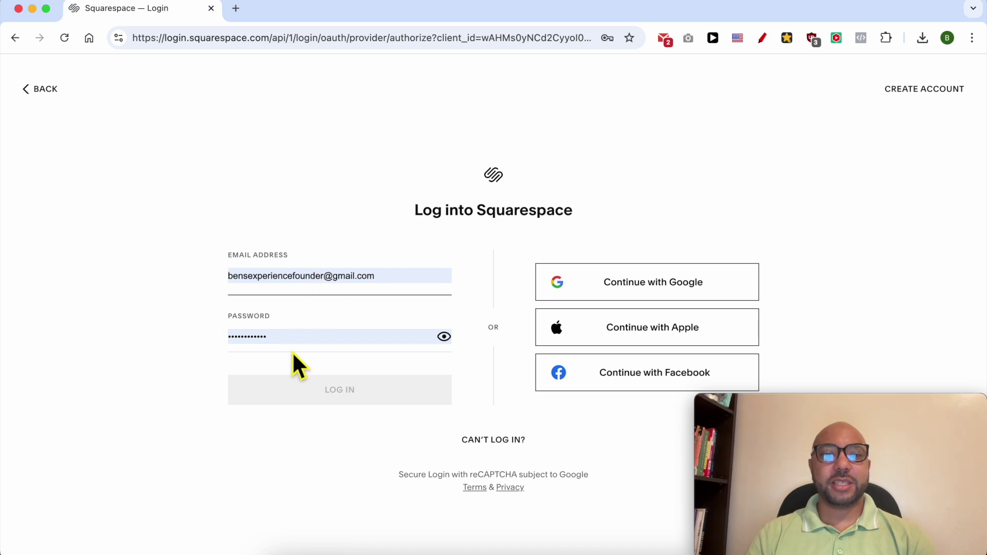
pyautogui.click(324, 397)
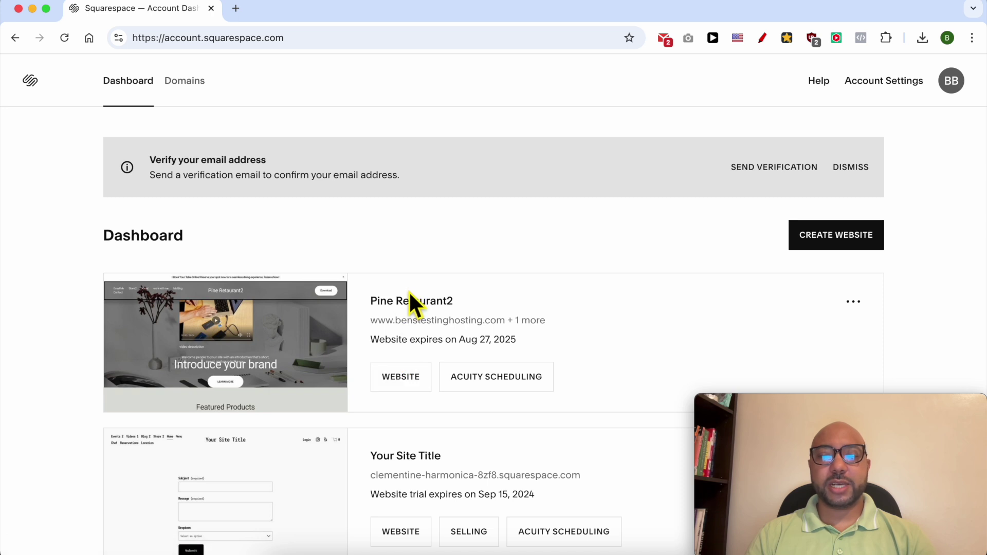
# Open Pine Retaurant2's My Blog post list and start editing the 'how to do something' post.
pyautogui.click(403, 380)
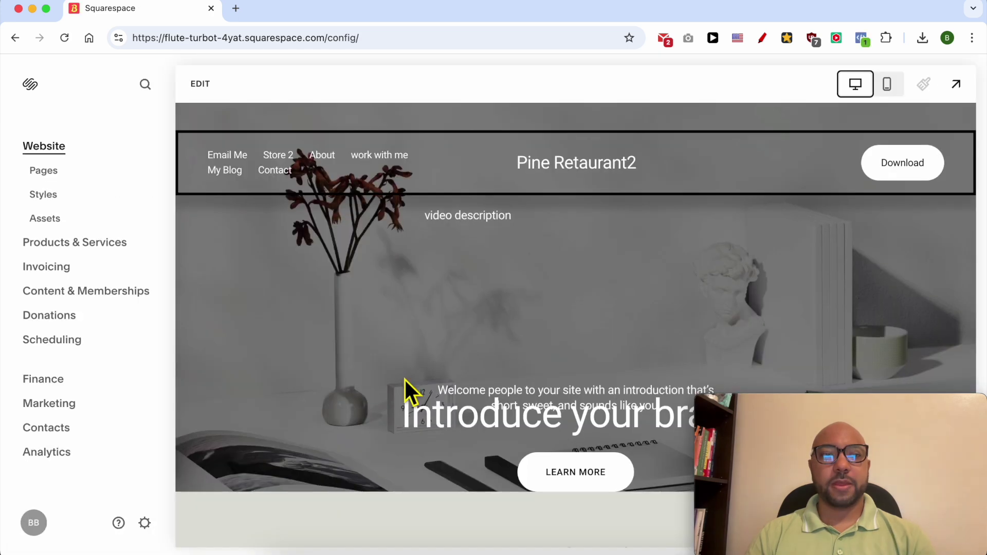
pyautogui.click(43, 170)
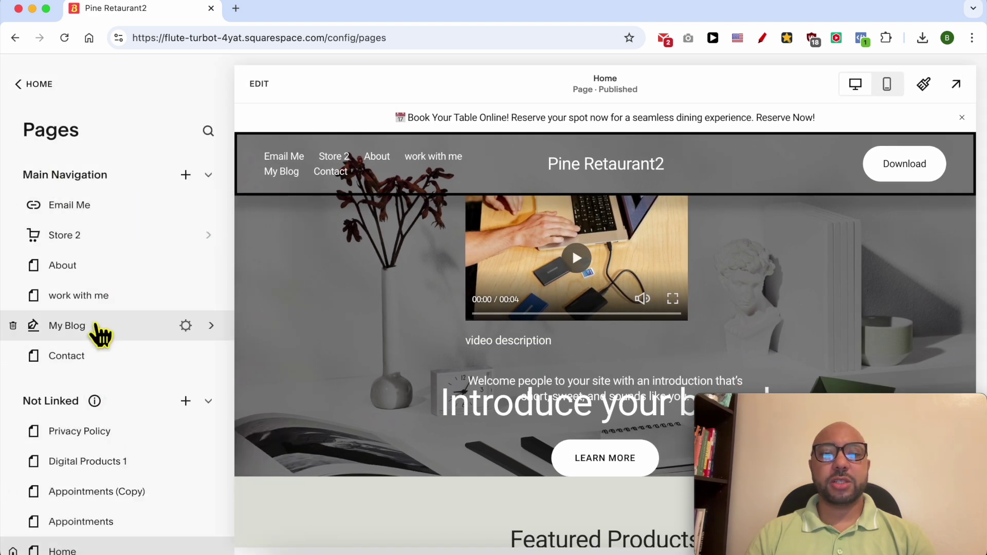
pyautogui.click(97, 330)
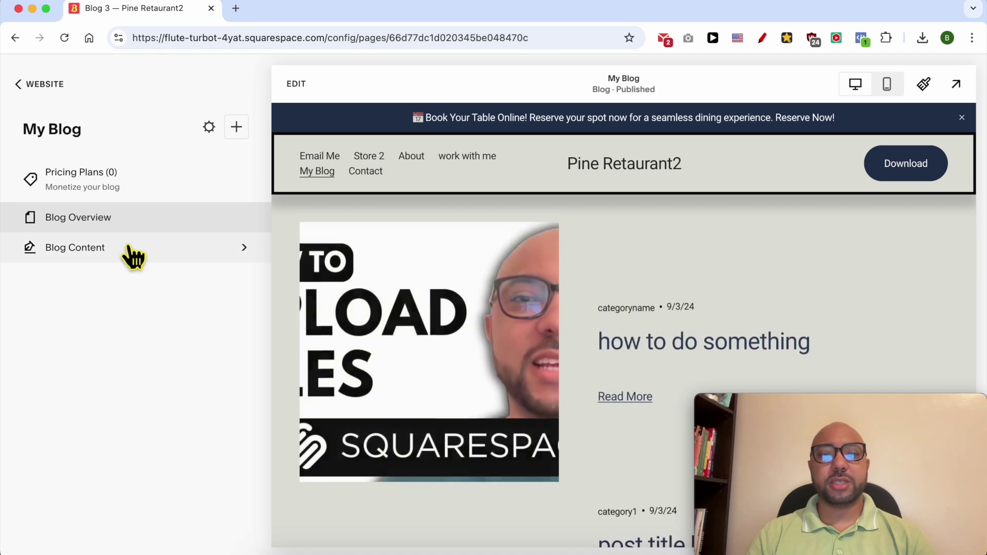
pyautogui.click(134, 257)
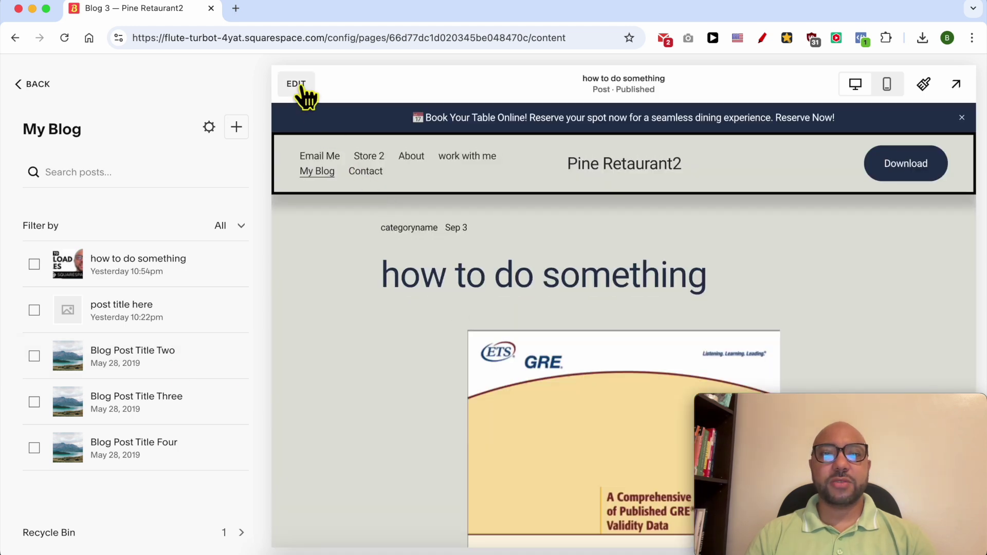
pyautogui.click(298, 85)
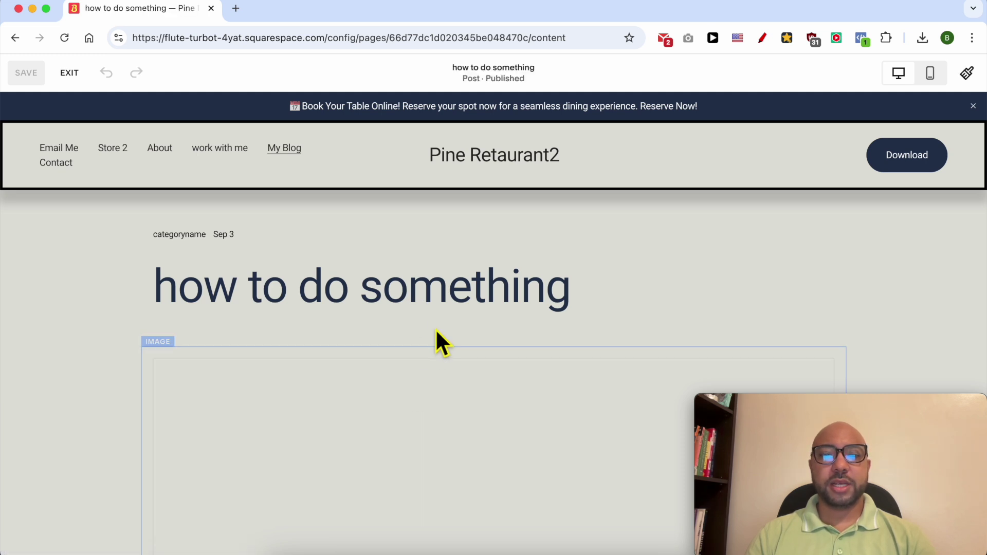
# Insert a new empty text block below the post's body text.
pyautogui.click(441, 388)
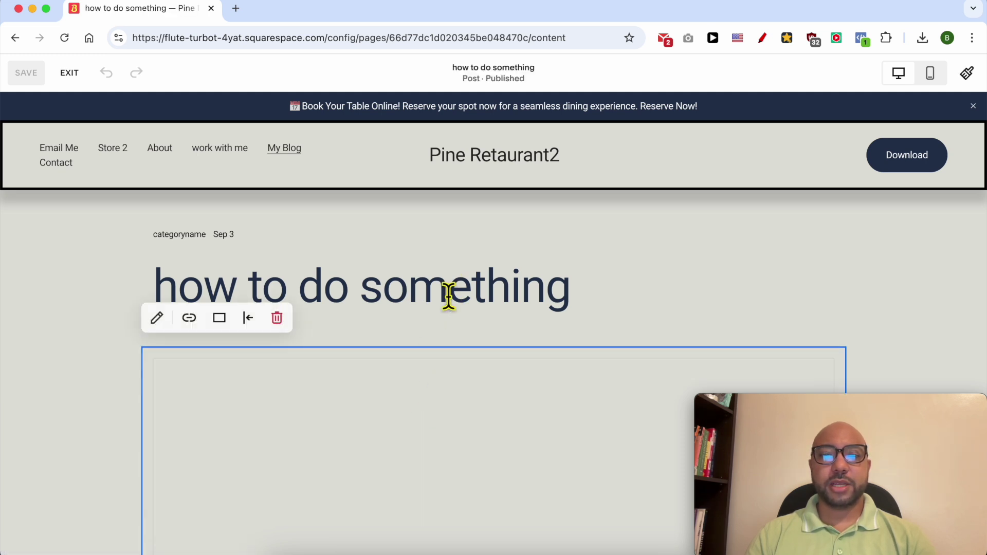
pyautogui.scroll(-5, 455, 390)
pyautogui.scroll(-4, 455, 390)
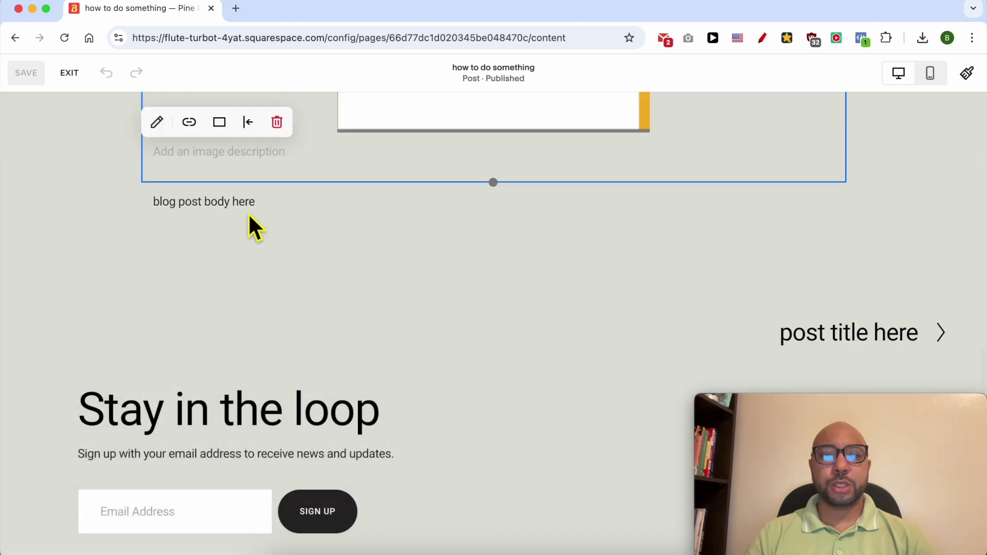
pyautogui.click(232, 213)
pyautogui.click(343, 236)
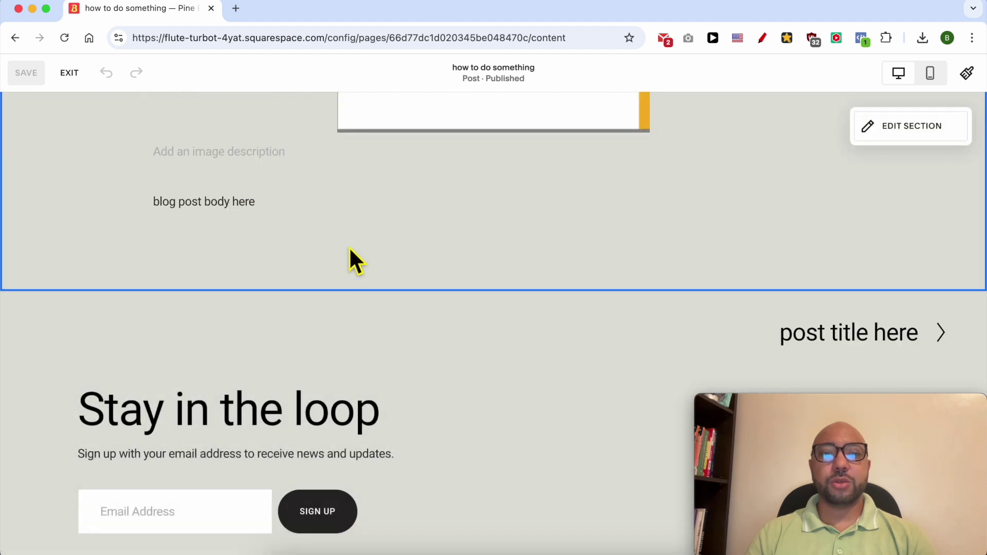
pyautogui.click(321, 213)
pyautogui.click(474, 219)
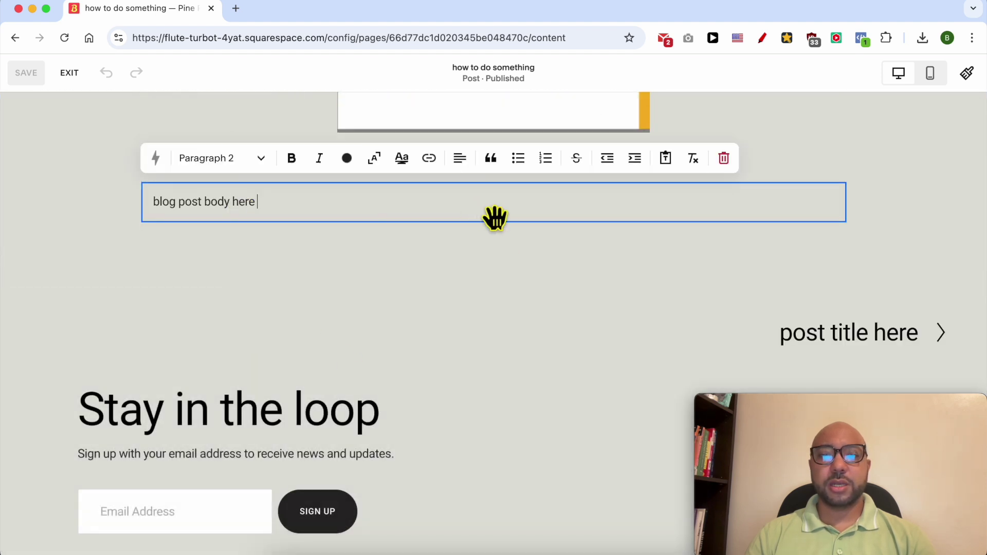
pyautogui.click(494, 223)
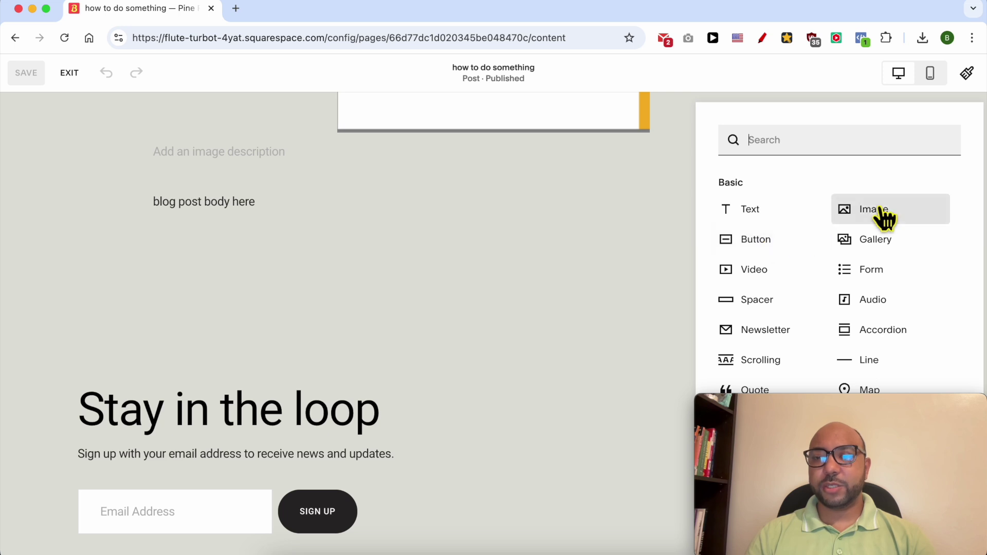
pyautogui.click(772, 214)
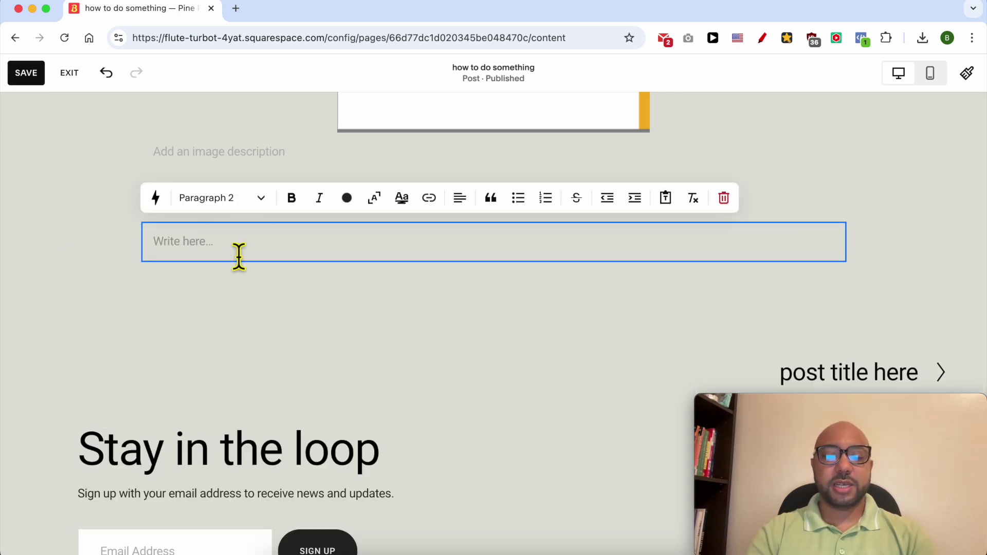
pyautogui.write('Check out my PDF')
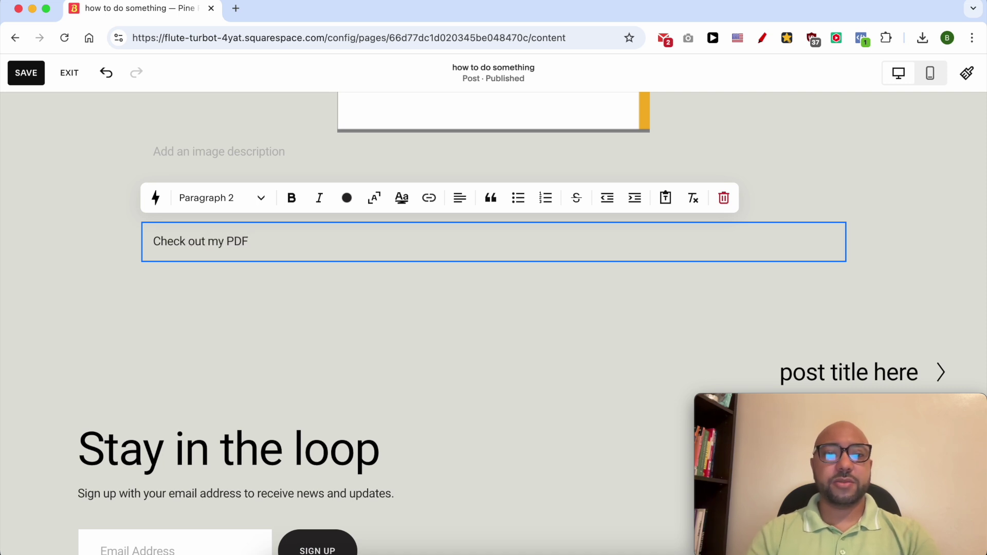
# Select the whole 'Check out my PDF' line and begin adding a link to it.
pyautogui.tripleClick(241, 255)
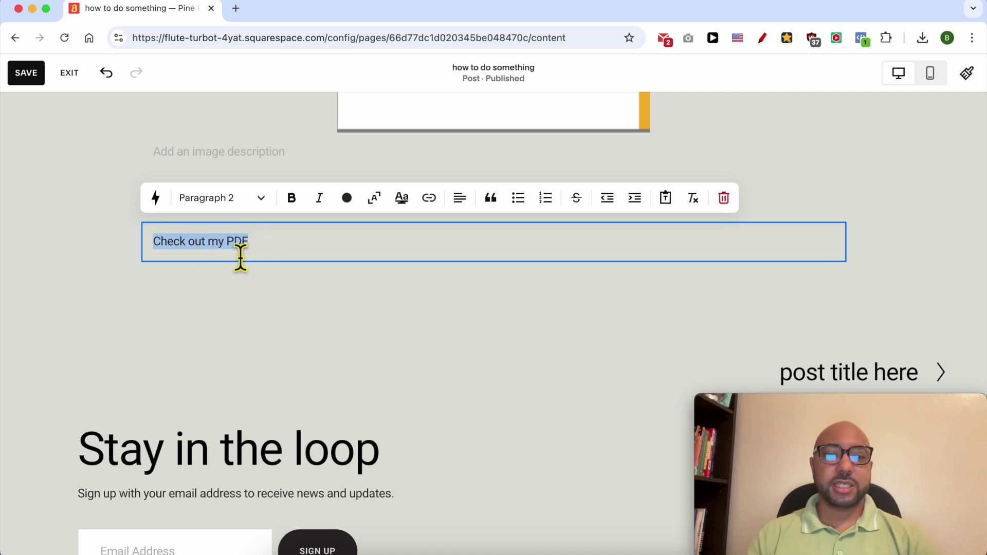
pyautogui.click(430, 199)
# Set the link type to File and pick 21583473018.pdf from Downloads for upload.
pyautogui.click(374, 241)
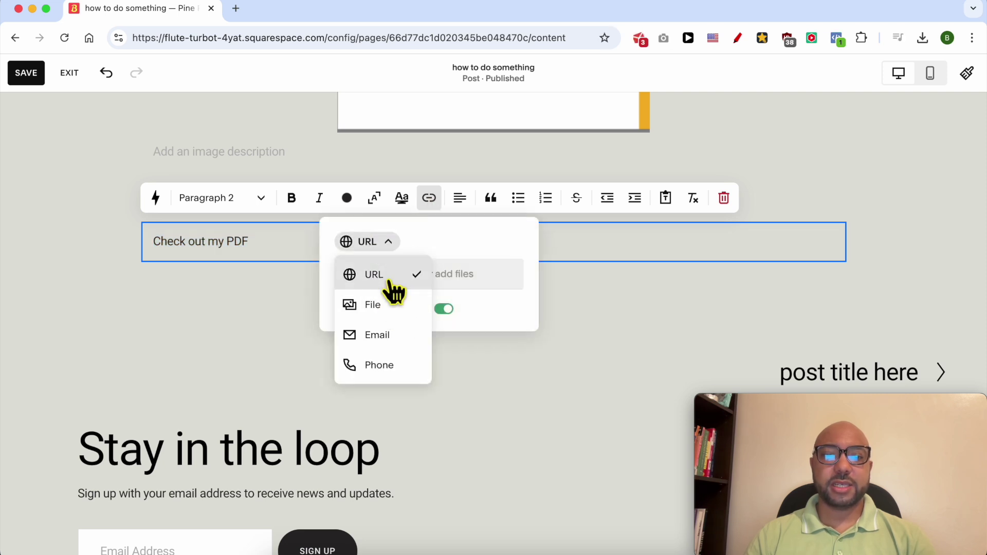
pyautogui.click(382, 299)
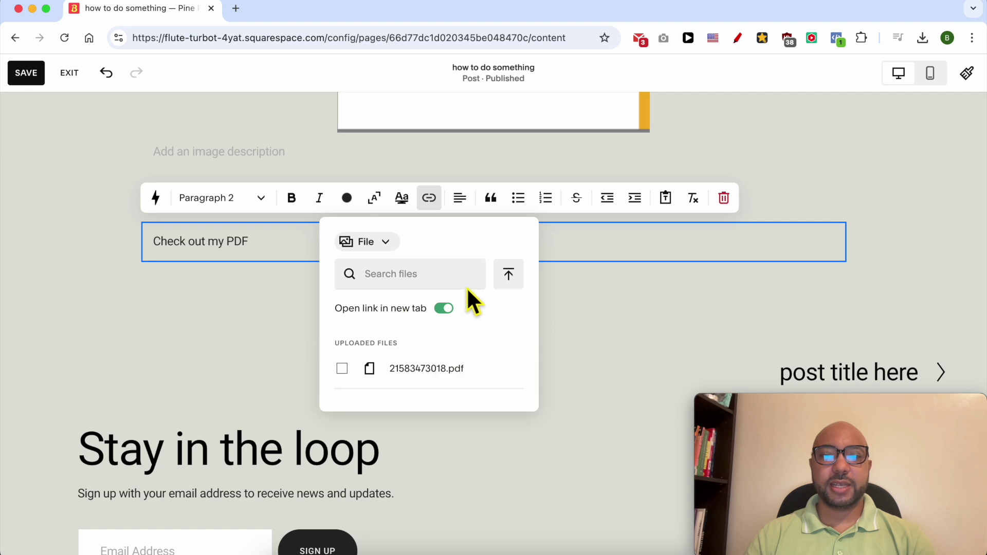
pyautogui.click(508, 276)
pyautogui.click(290, 126)
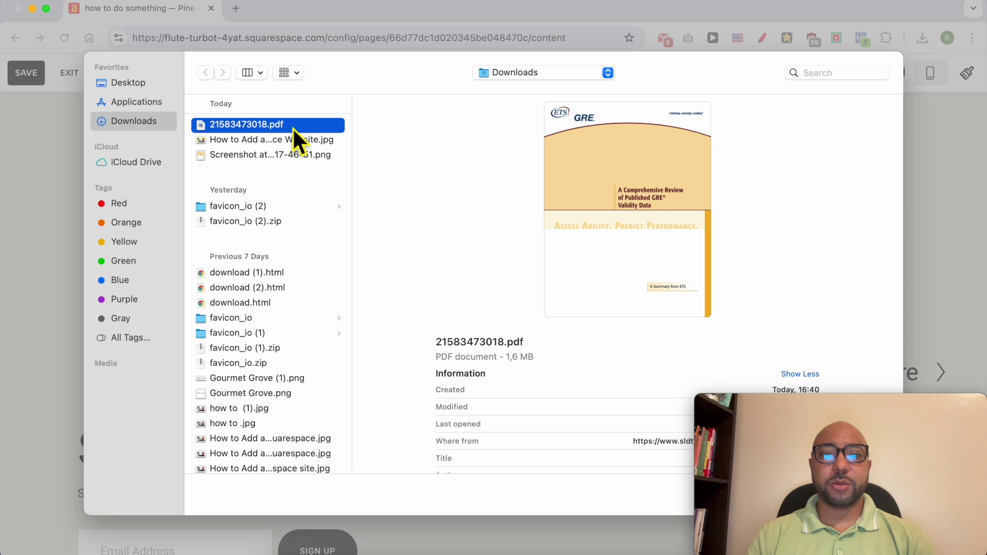
# Upload 21583473018.pdf from the Downloads folder.
pyautogui.doubleClick(293, 128)
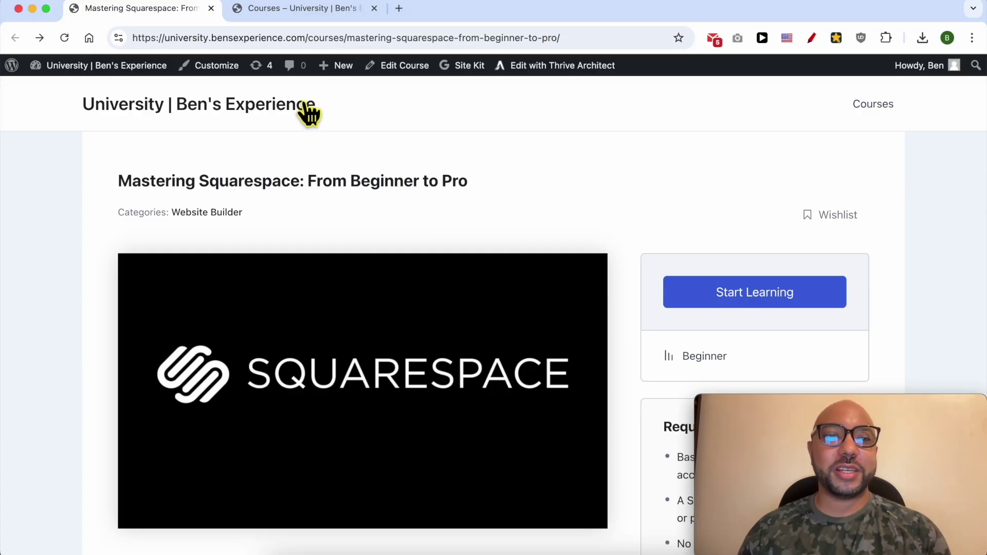
# Highlight the University site title and the Mastering Squarespace course heading.
pyautogui.tripleClick(357, 102)
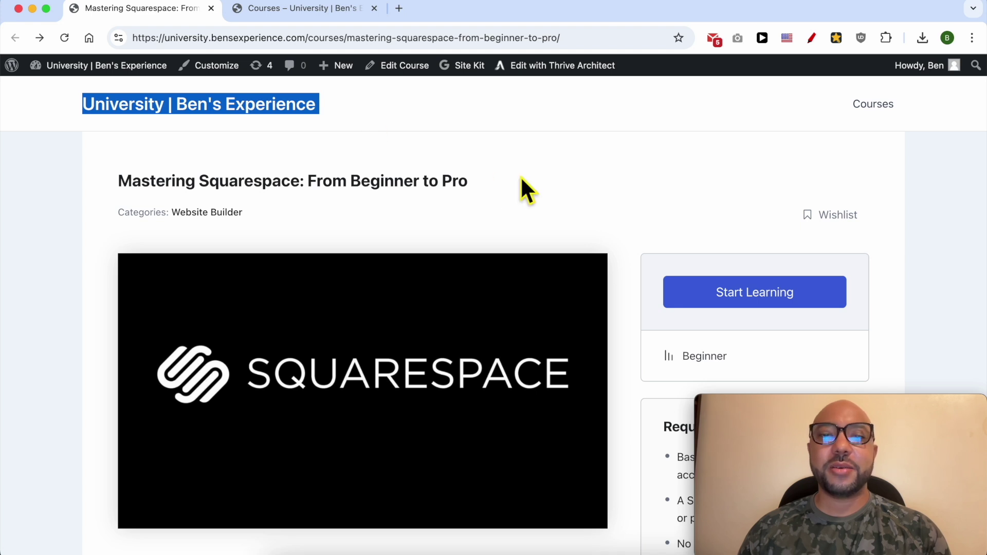
pyautogui.moveTo(505, 180); pyautogui.dragTo(489, 179)
pyautogui.tripleClick(489, 182)
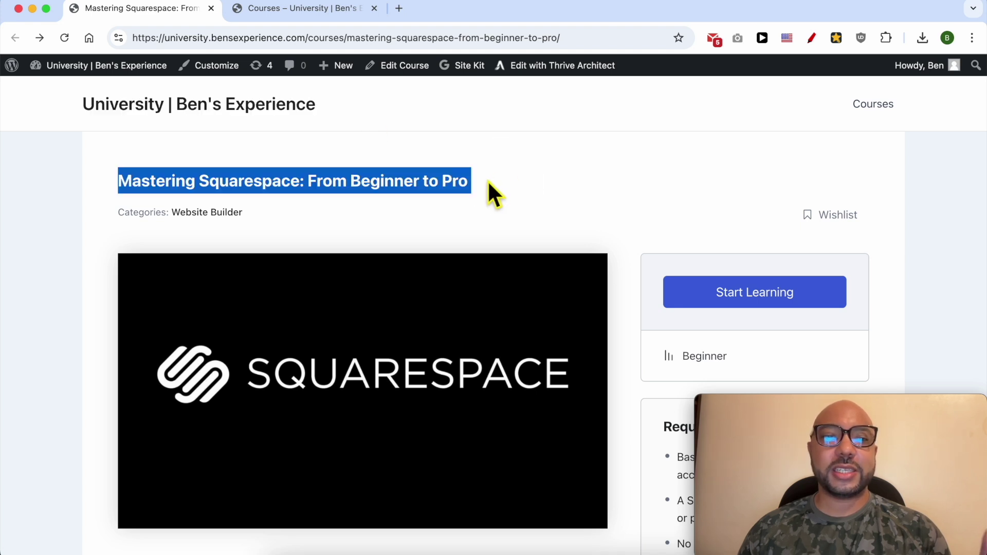
pyautogui.click(572, 192)
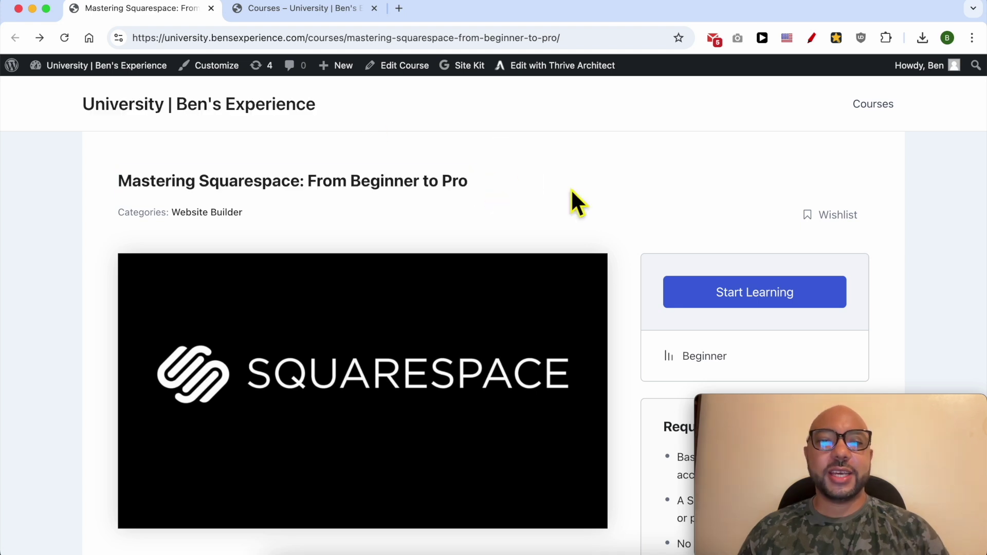
pyautogui.scroll(-3, 494, 241)
pyautogui.scroll(-2, 420, 332)
pyautogui.scroll(-1, 420, 331)
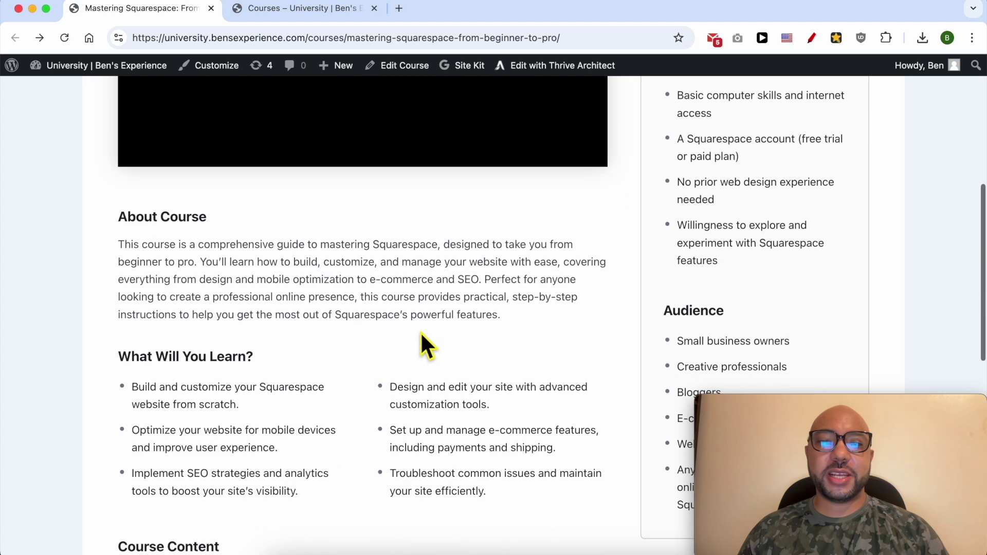
pyautogui.scroll(-3, 420, 331)
pyautogui.scroll(-2, 417, 334)
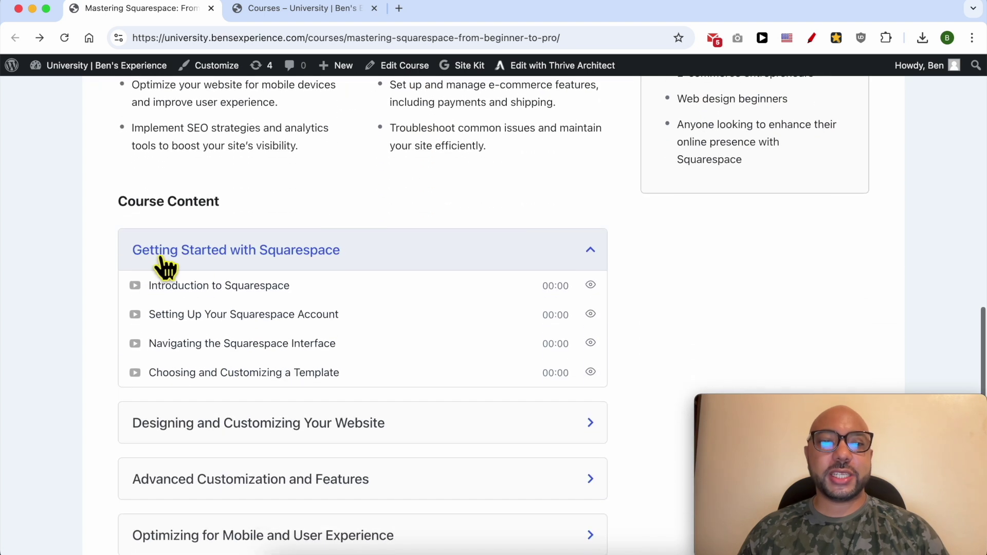
pyautogui.scroll(-2, 232, 363)
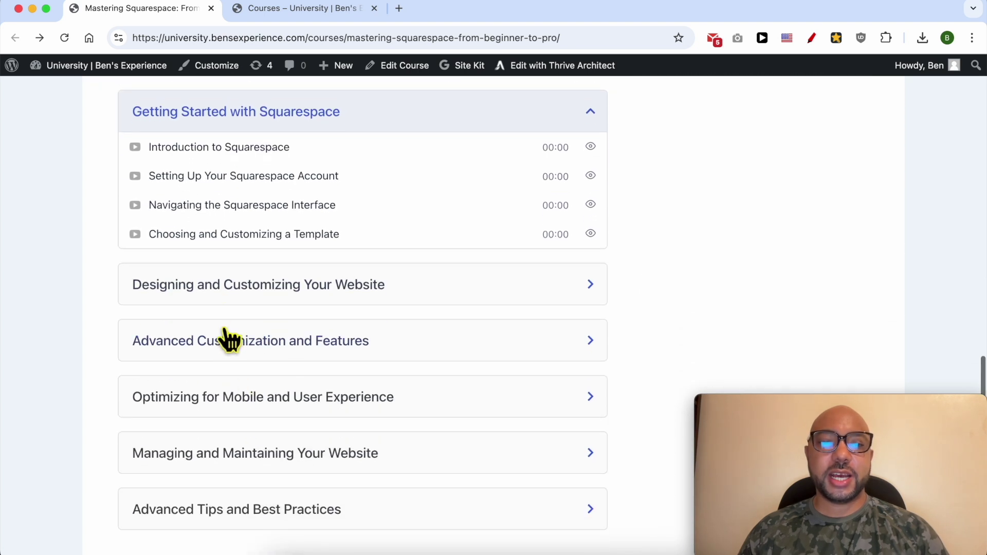
# Expand the five Course Content sections from Designing and Customizing to Advanced Tips and Best Practices.
pyautogui.click(352, 292)
pyautogui.click(305, 444)
pyautogui.scroll(-2, 309, 453)
pyautogui.scroll(-1, 254, 370)
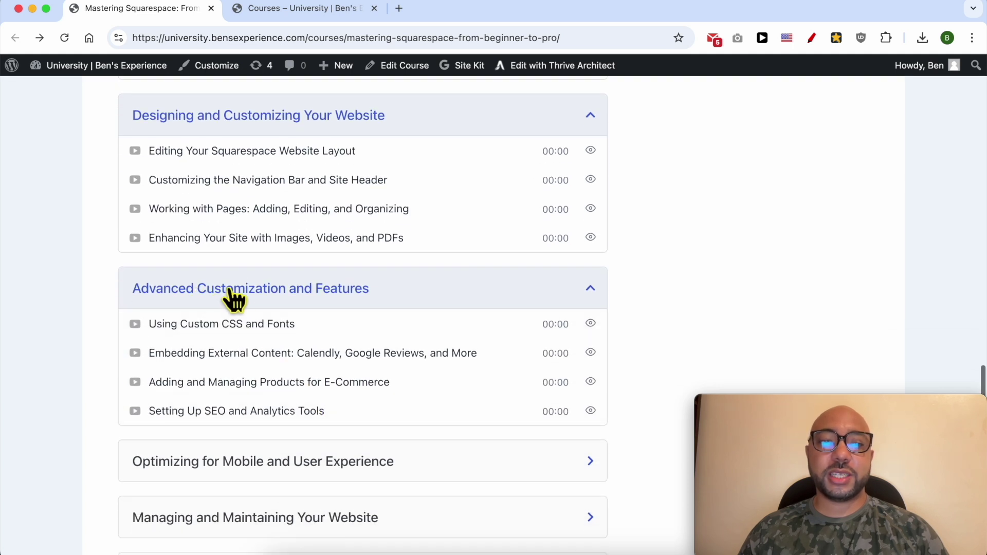
pyautogui.scroll(-2, 263, 303)
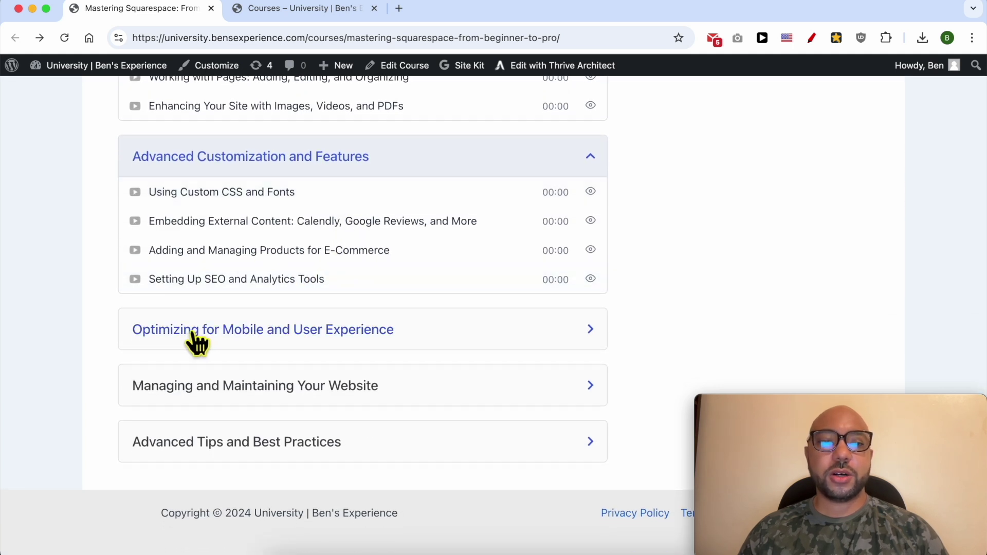
pyautogui.click(193, 339)
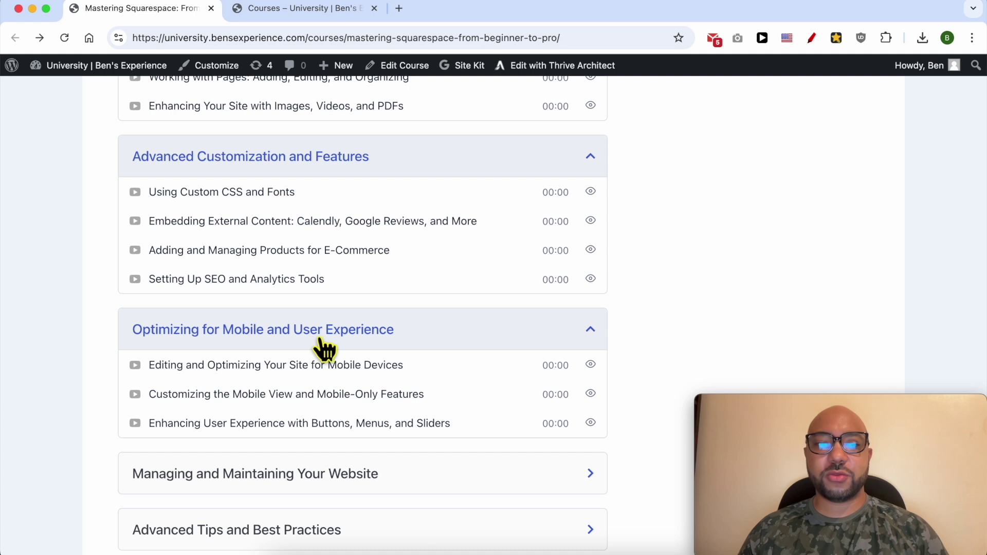
pyautogui.scroll(-2, 255, 370)
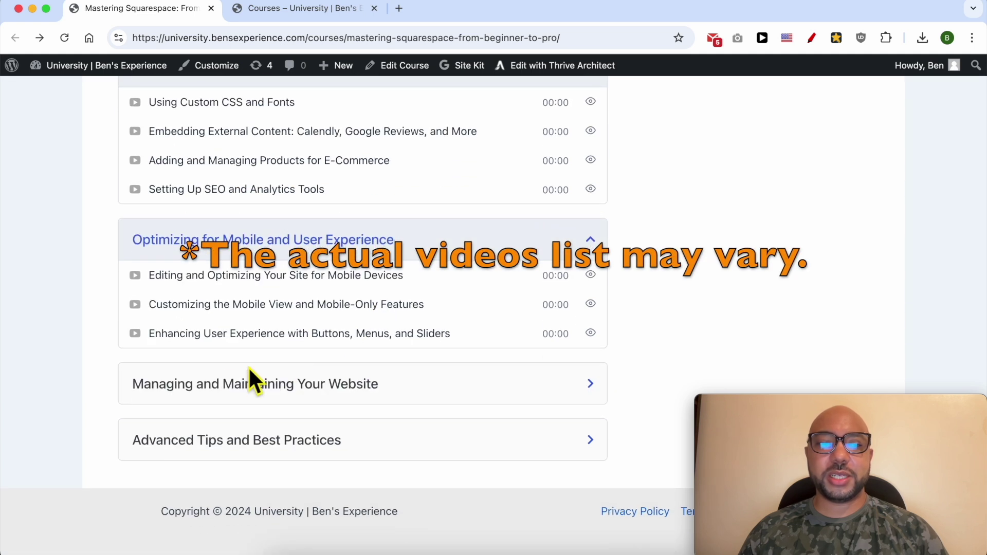
pyautogui.click(226, 386)
pyautogui.scroll(-2, 232, 386)
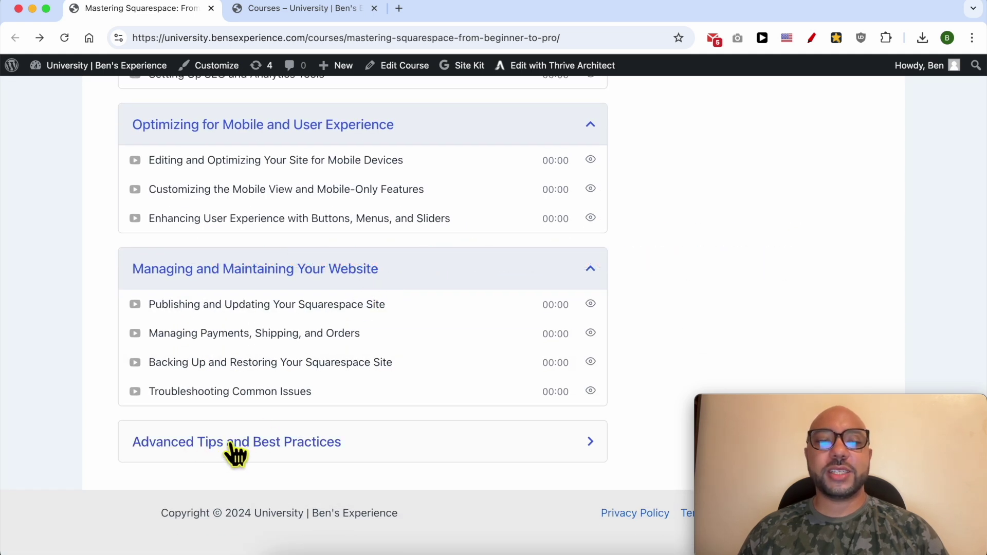
pyautogui.click(272, 448)
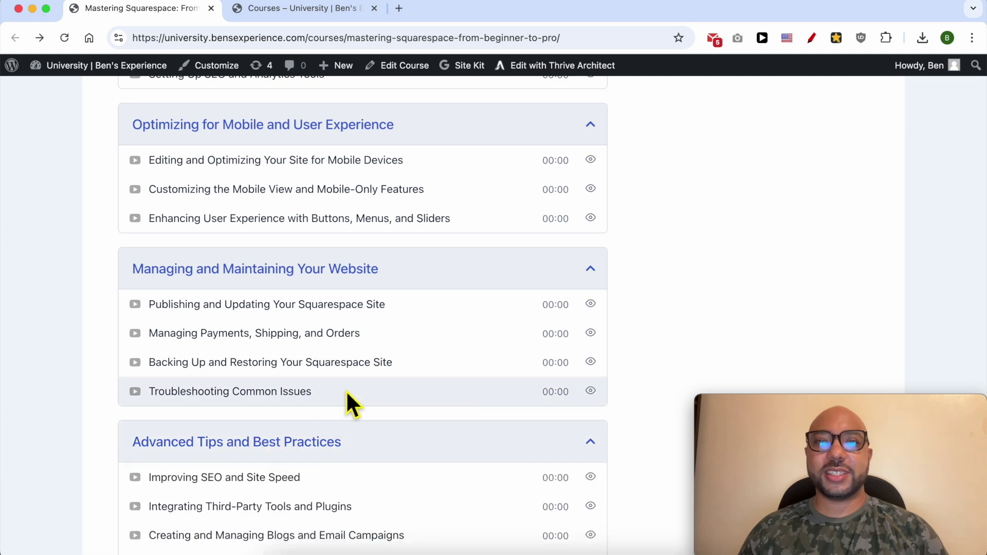
pyautogui.scroll(5, 346, 390)
pyautogui.scroll(10, 269, 335)
pyautogui.scroll(3, 288, 214)
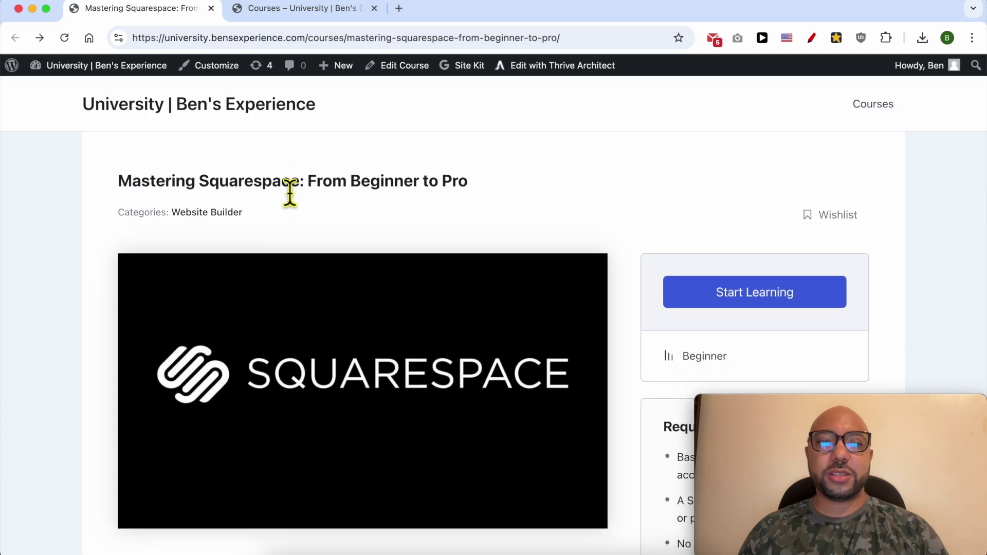
# Switch to the Courses catalogue and highlight the site's web address.
pyautogui.click(297, 9)
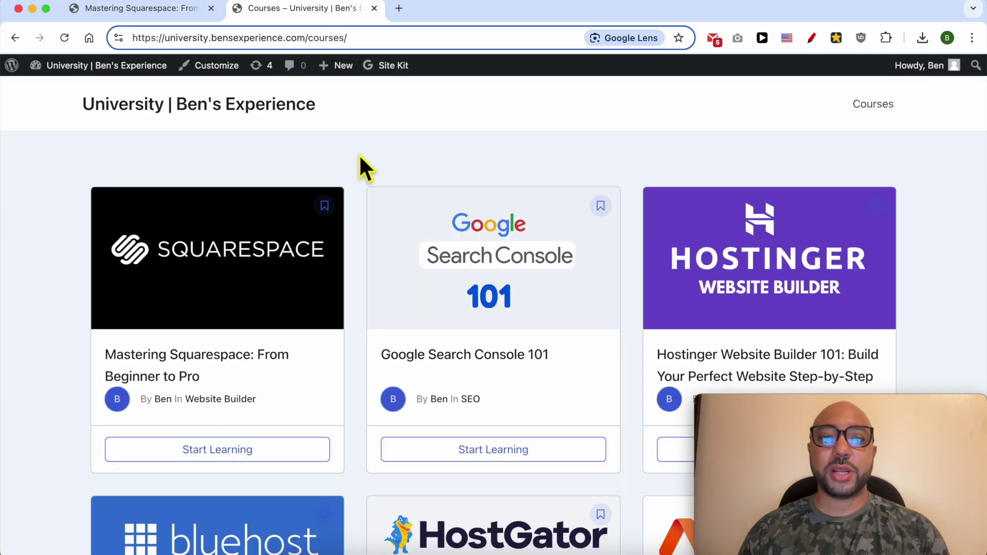
pyautogui.scroll(-1, 360, 165)
pyautogui.scroll(-1, 360, 166)
pyautogui.scroll(-2, 359, 166)
pyautogui.scroll(-1, 359, 166)
pyautogui.scroll(-1, 359, 153)
pyautogui.scroll(-1, 359, 153)
pyautogui.scroll(-1, 359, 154)
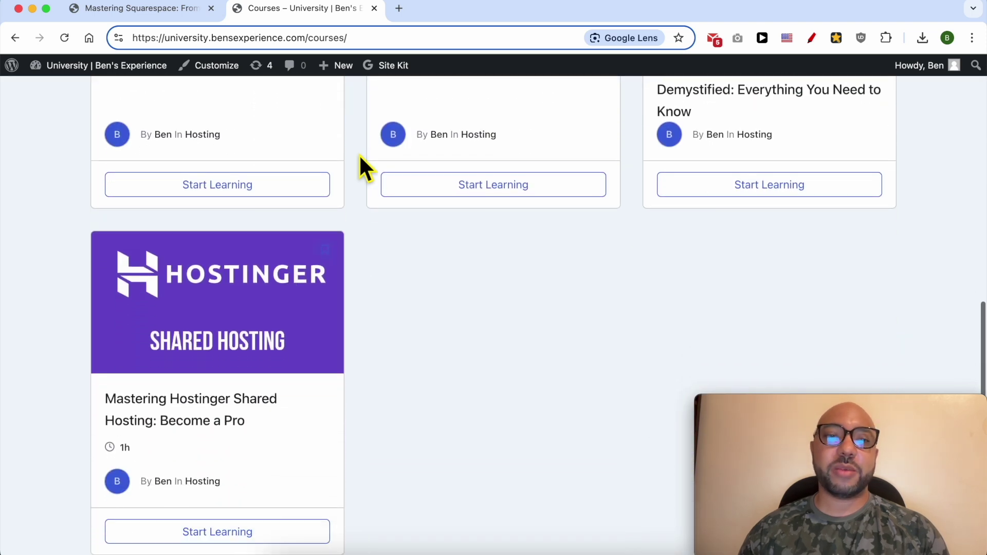
pyautogui.scroll(-1, 360, 154)
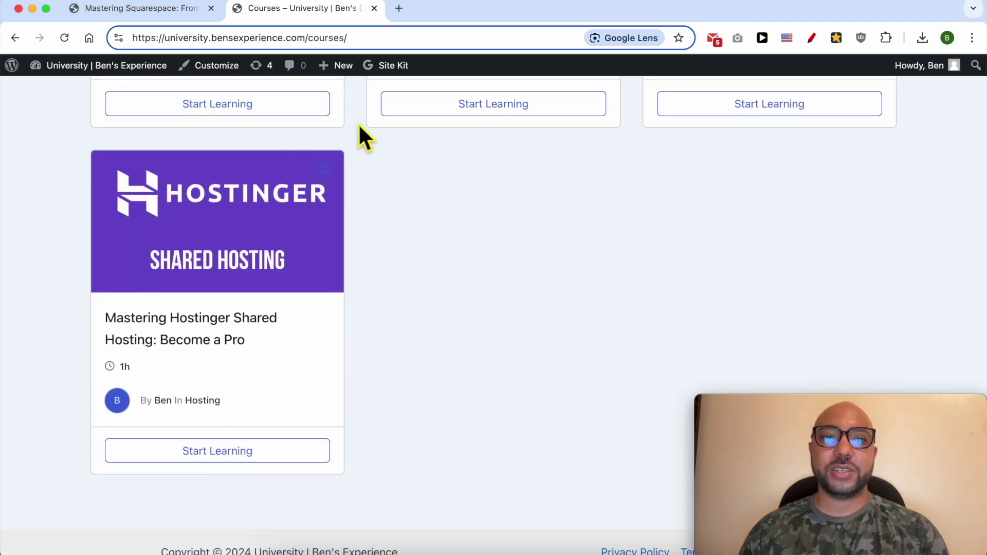
pyautogui.moveTo(307, 44); pyautogui.dragTo(135, 49)
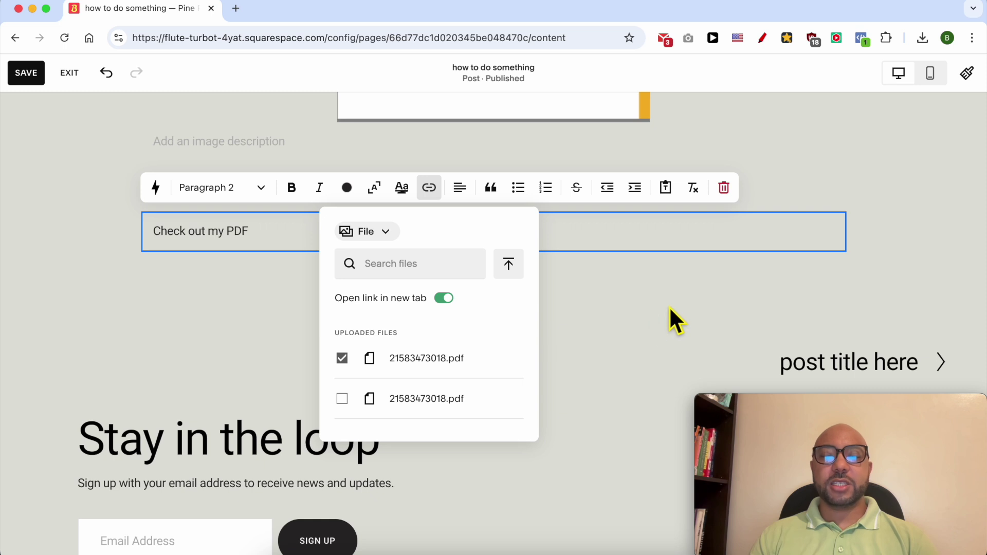
# Apply the PDF link to 'Check out my PDF', save the post, and exit the editor.
pyautogui.click(880, 306)
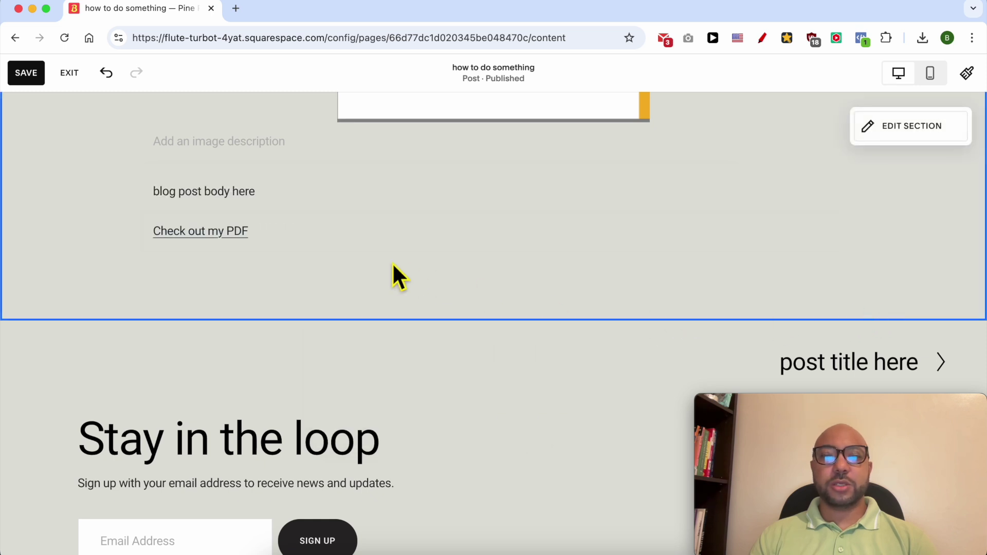
pyautogui.click(24, 74)
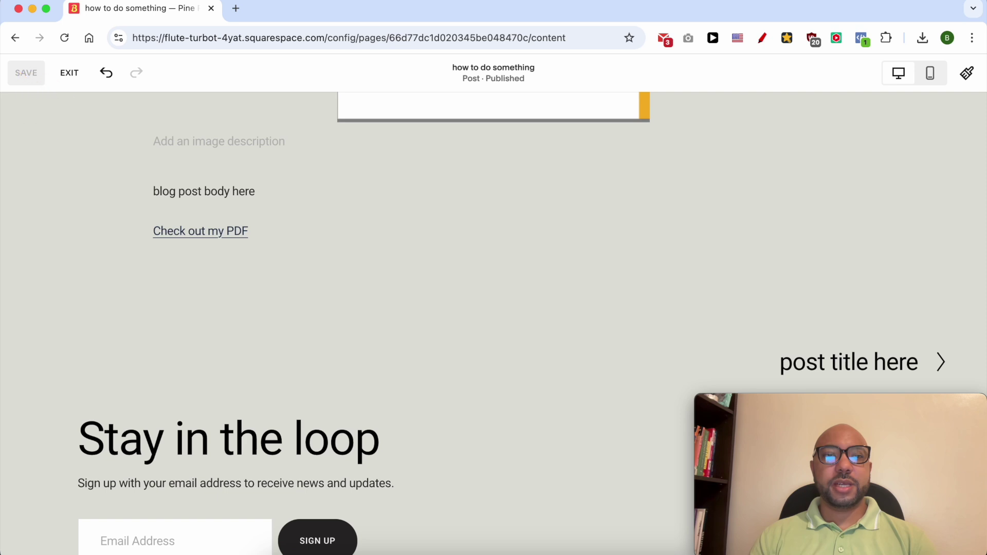
pyautogui.click(69, 74)
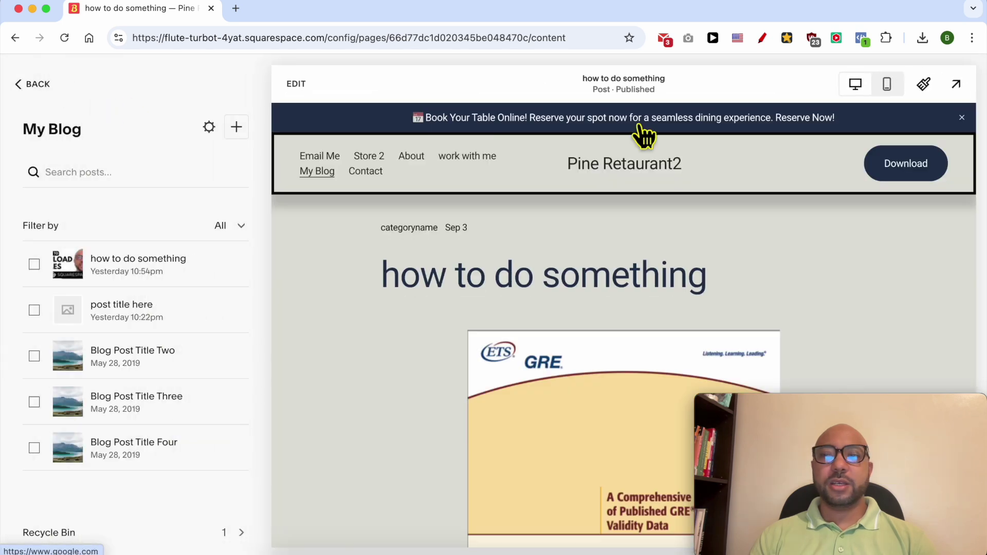
# View the live post and open its 'Check out my PDF' link in a new tab.
pyautogui.click(960, 86)
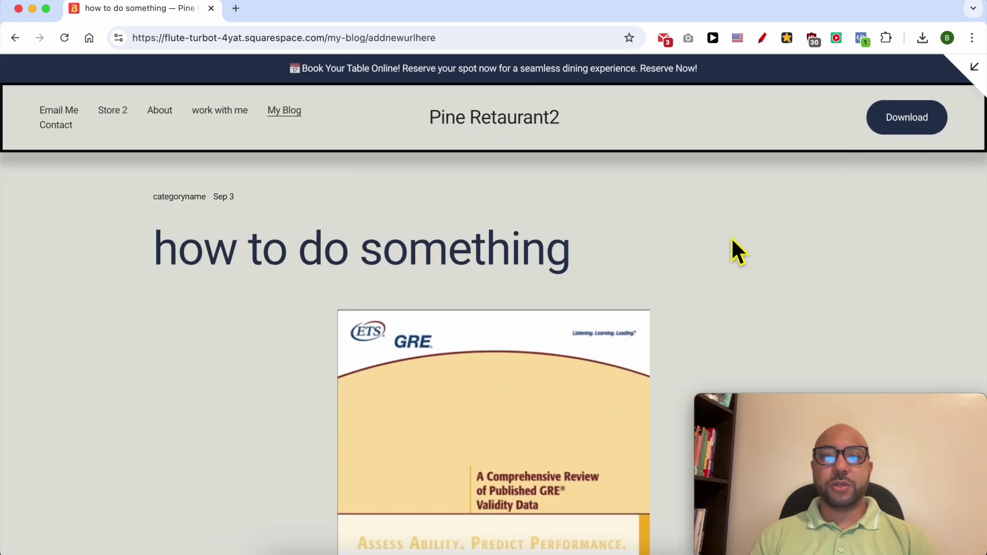
pyautogui.scroll(-3, 488, 297)
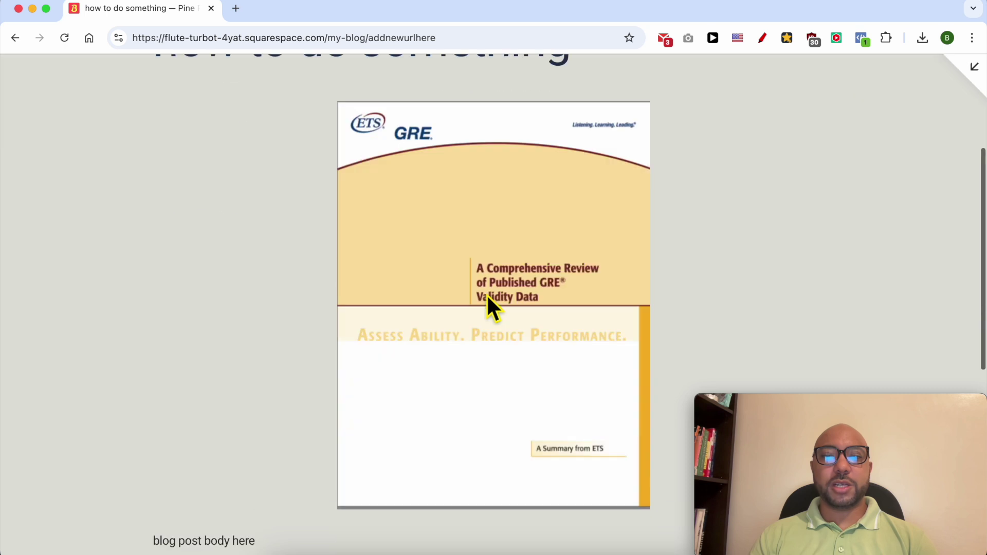
pyautogui.scroll(-3, 487, 309)
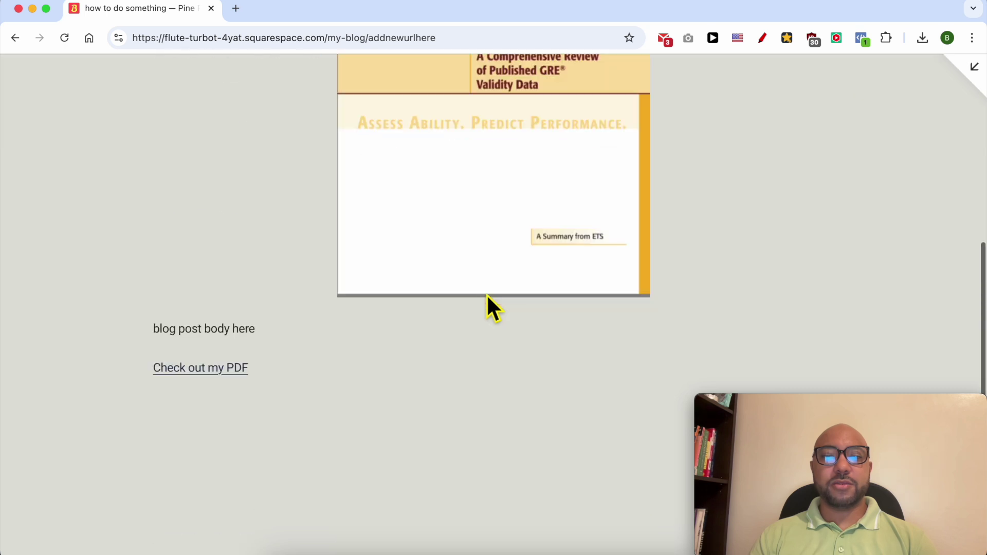
pyautogui.click(204, 372)
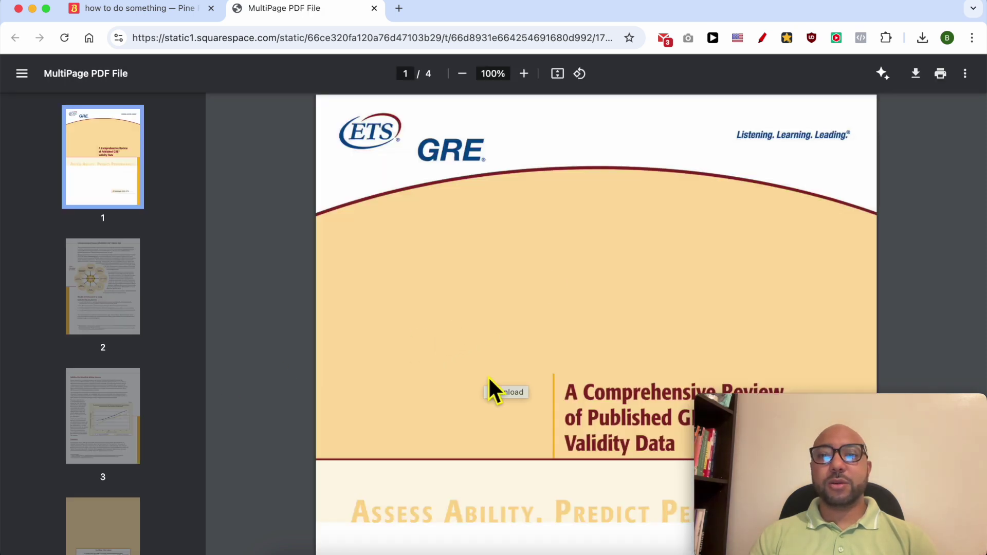
# Start downloading a copy of the four-page GRE PDF, opening the Save dialog at Downloads.
pyautogui.click(925, 74)
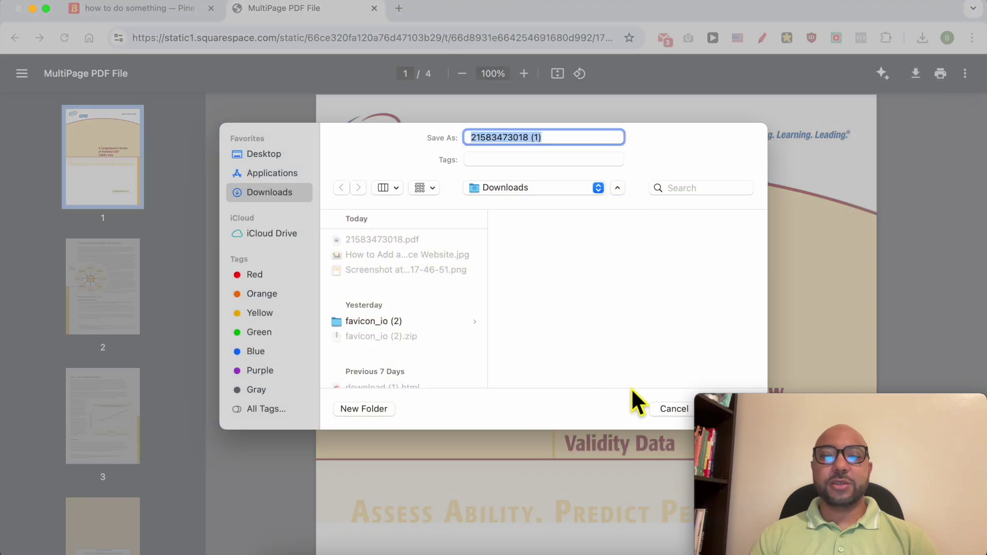